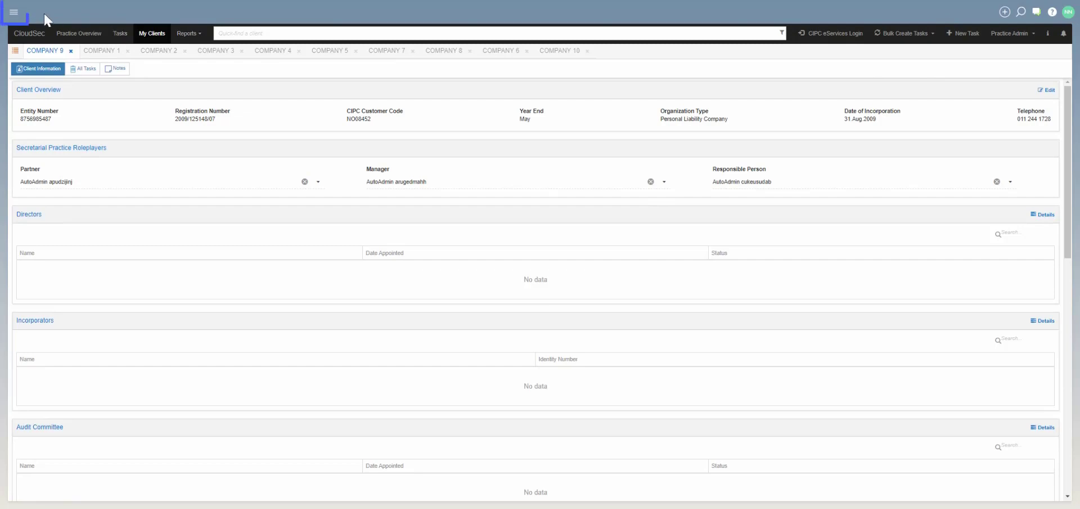
Briefly open and close the other-apps list, then go to the client pages
left_click(13, 14)
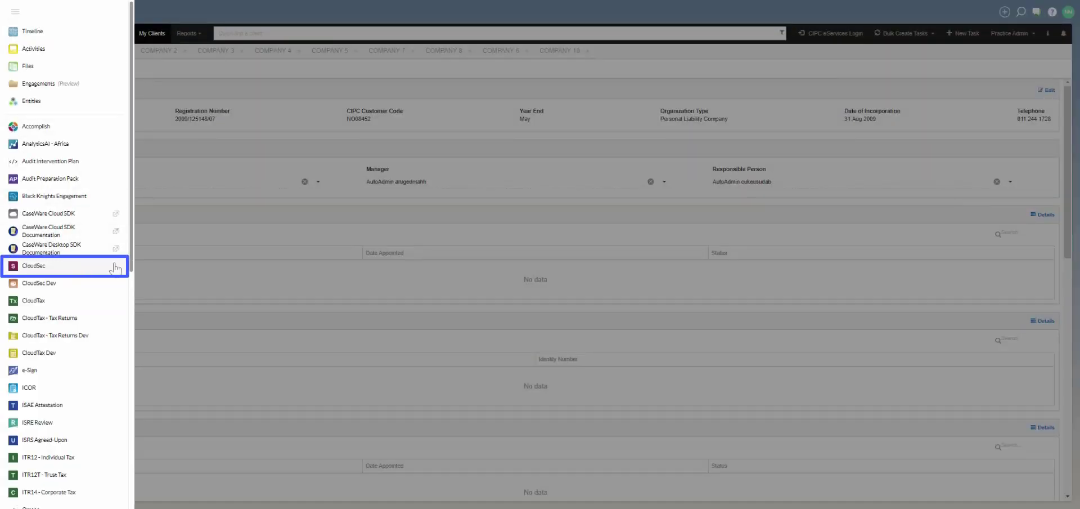
left_click(226, 266)
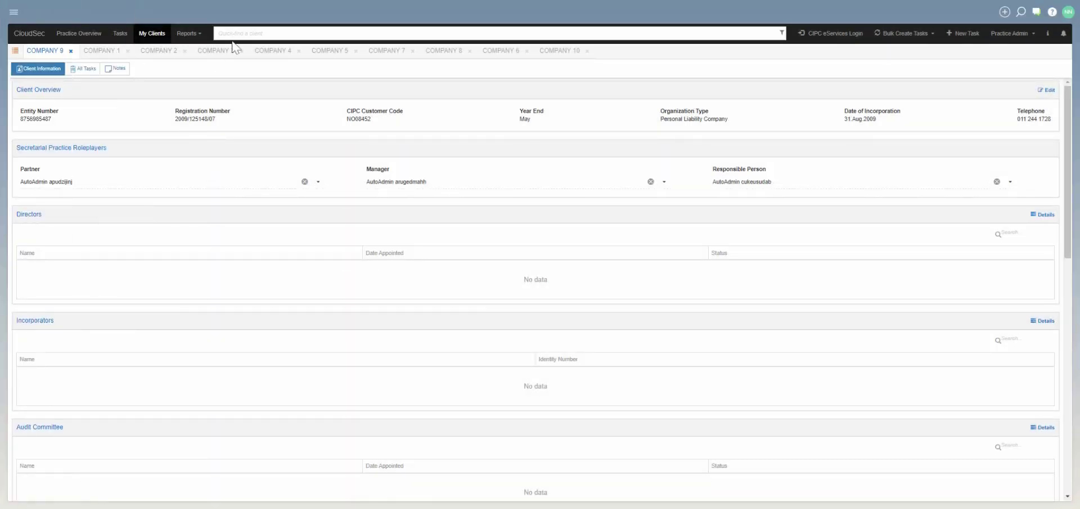
left_click(156, 35)
Step through the COMPANY 1, 2, 3, 4, 5, 7 and 8 client details, ending on COMPANY 8
left_click(108, 54)
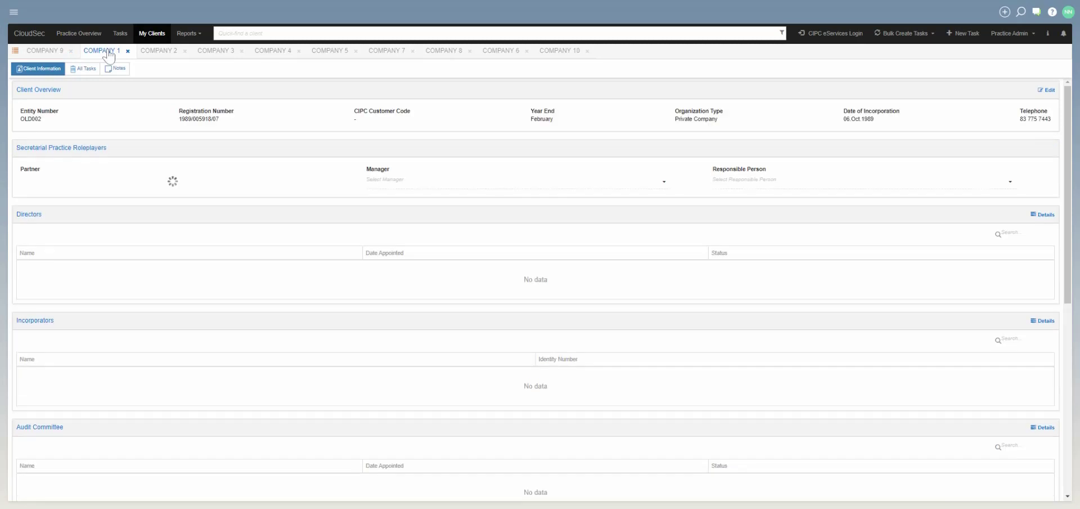
left_click(153, 53)
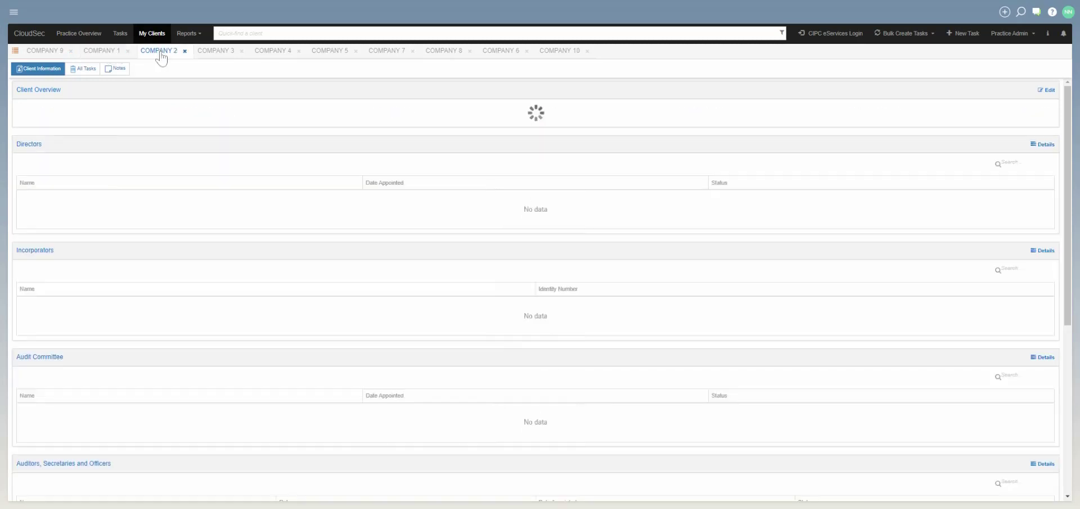
left_click(220, 54)
left_click(282, 54)
left_click(331, 54)
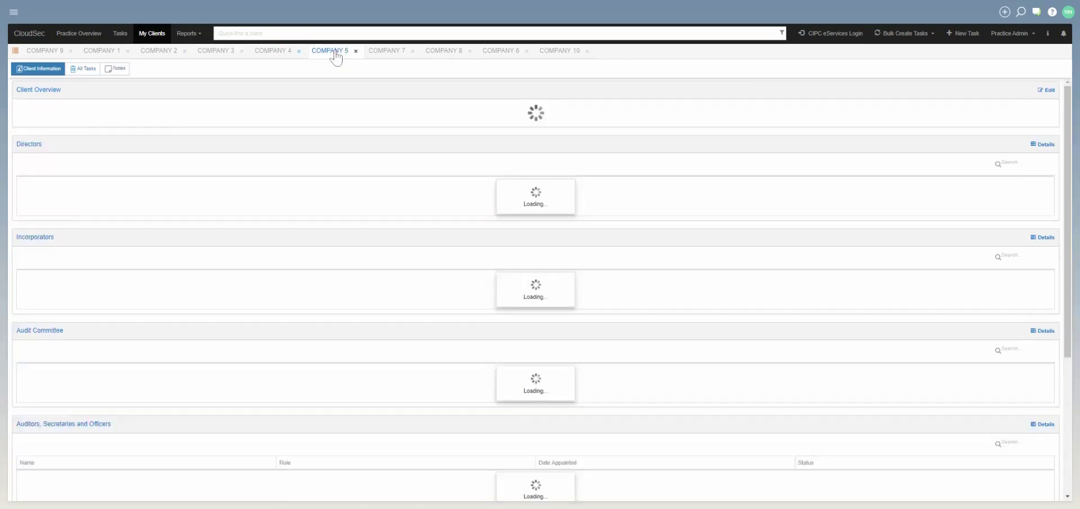
left_click(387, 54)
left_click(441, 54)
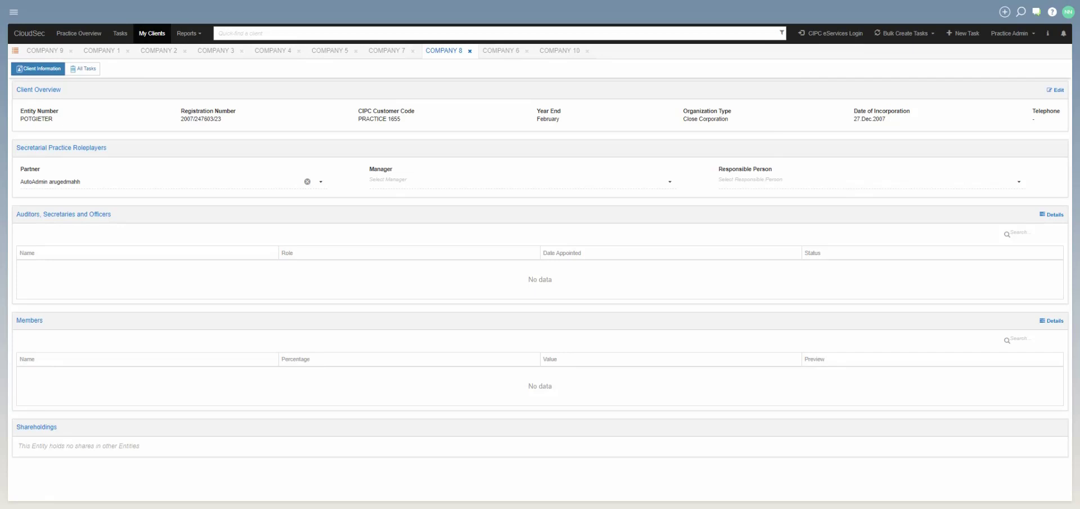
Tick all eleven AutoAdmin partners in the practice Partners filter, confirm, and apply it
left_click(781, 33)
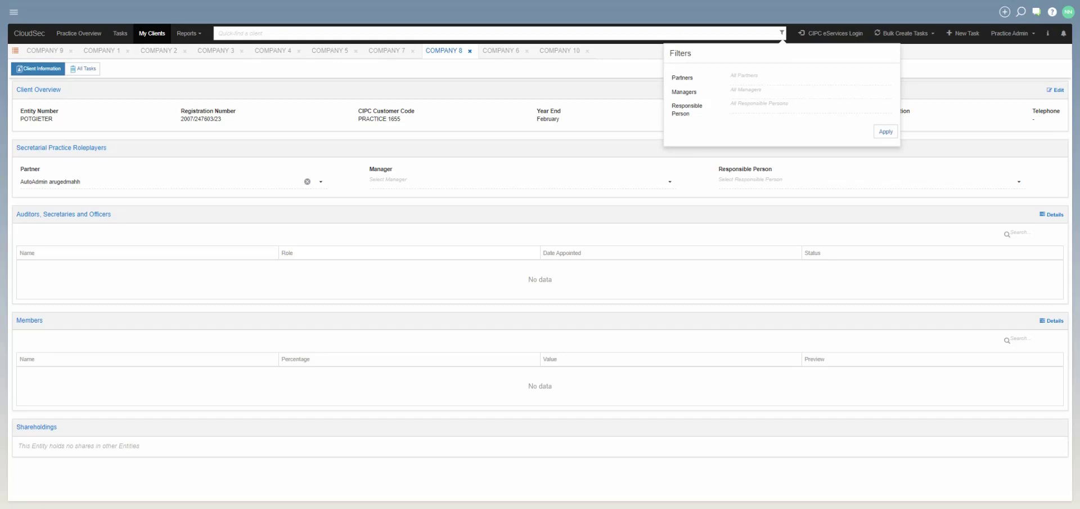
left_click(765, 80)
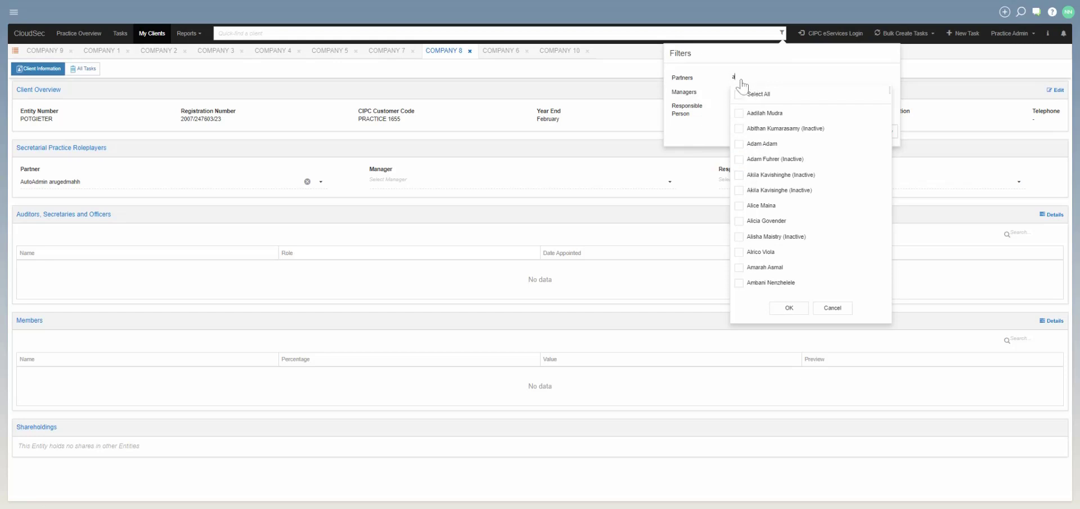
left_click(740, 130)
left_click(740, 144)
left_click(740, 159)
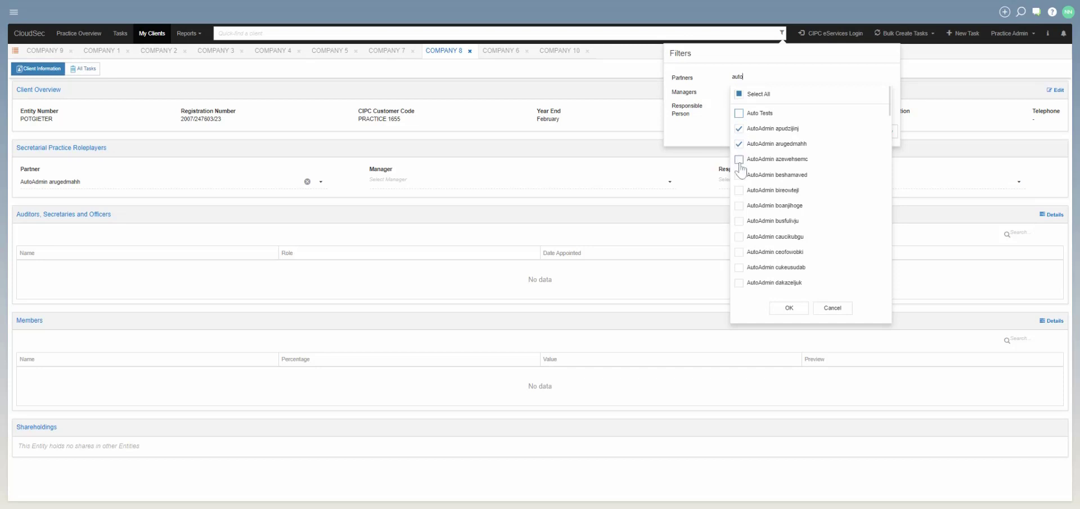
left_click(739, 175)
left_click(739, 190)
left_click(739, 205)
left_click(739, 221)
left_click(739, 236)
left_click(739, 251)
left_click(739, 267)
left_click(739, 282)
left_click(790, 308)
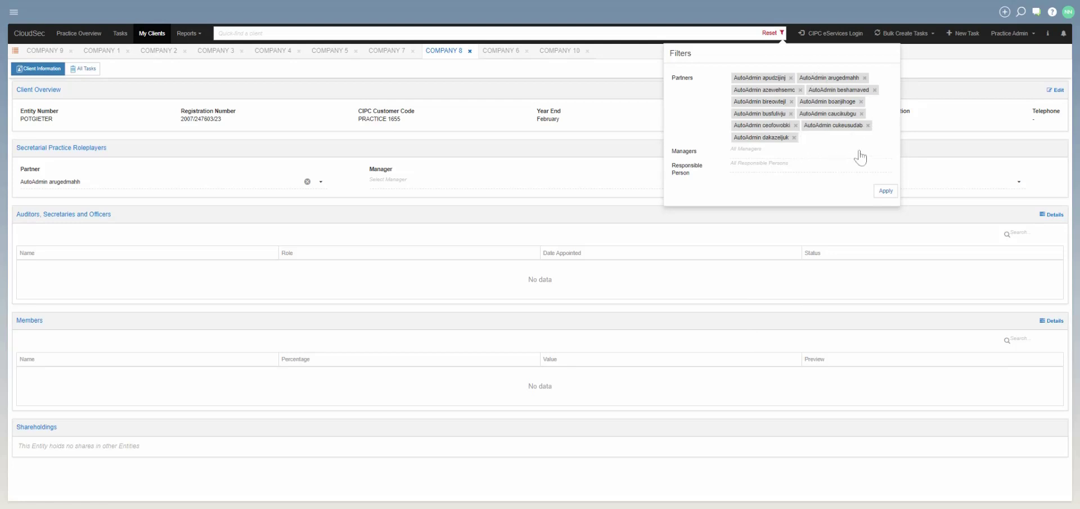
left_click(885, 195)
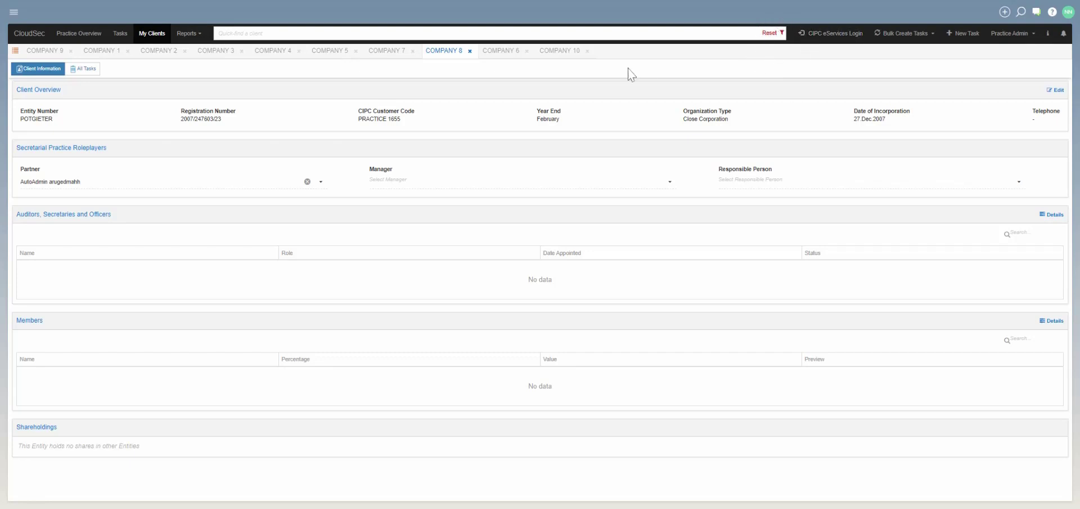
Show the Practice Overview dashboard with its active tasks, task age, annual returns and data quality charts
left_click(73, 35)
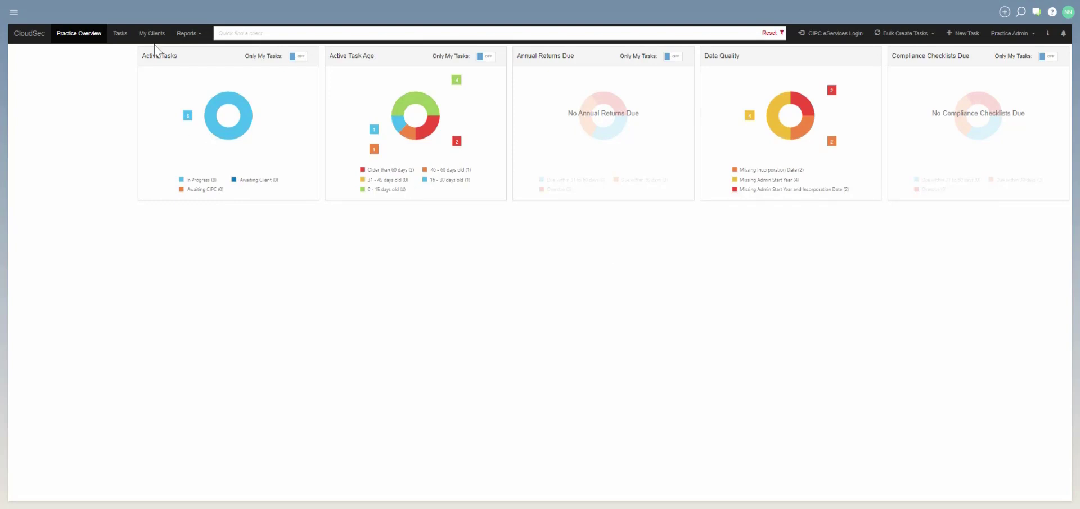
Review the practice task list, then display the seven-client list under My Clients
left_click(121, 36)
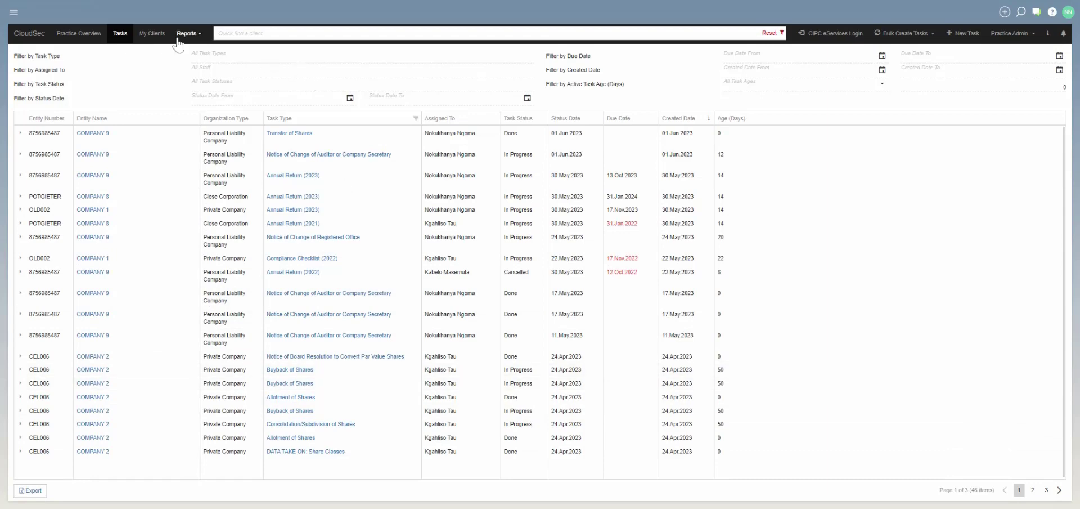
left_click(150, 37)
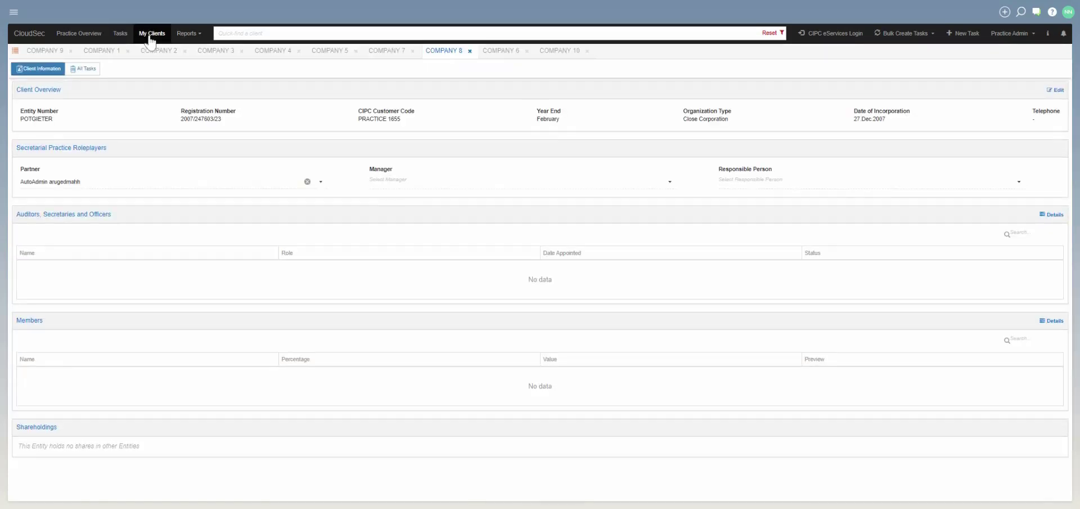
left_click(15, 51)
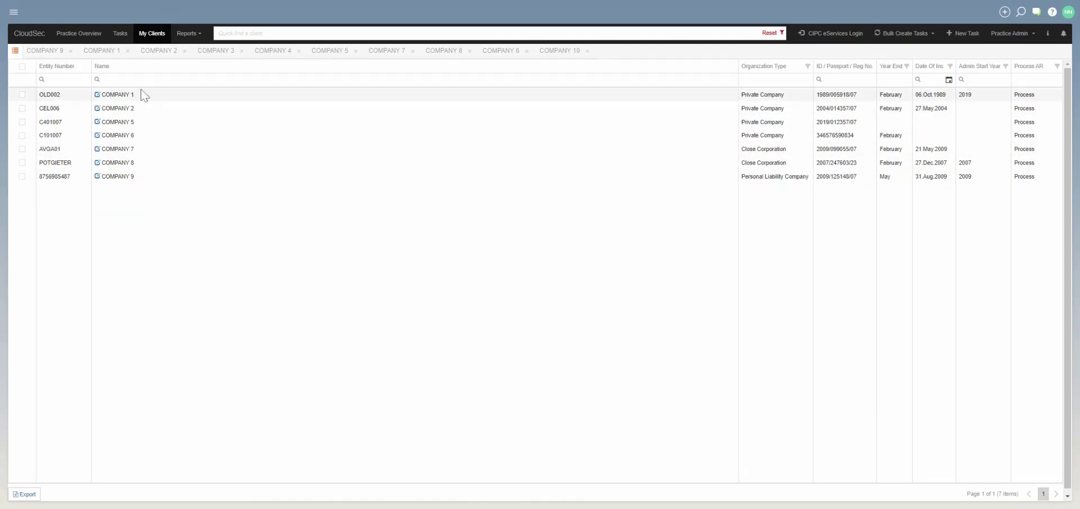
Generate a Client Summary report using the applied practice filters
left_click(189, 35)
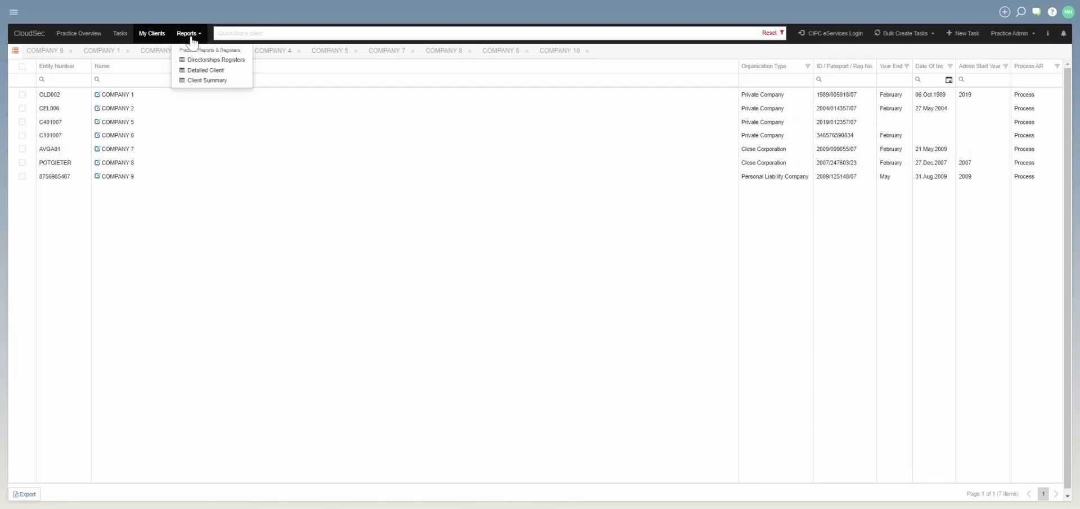
left_click(204, 80)
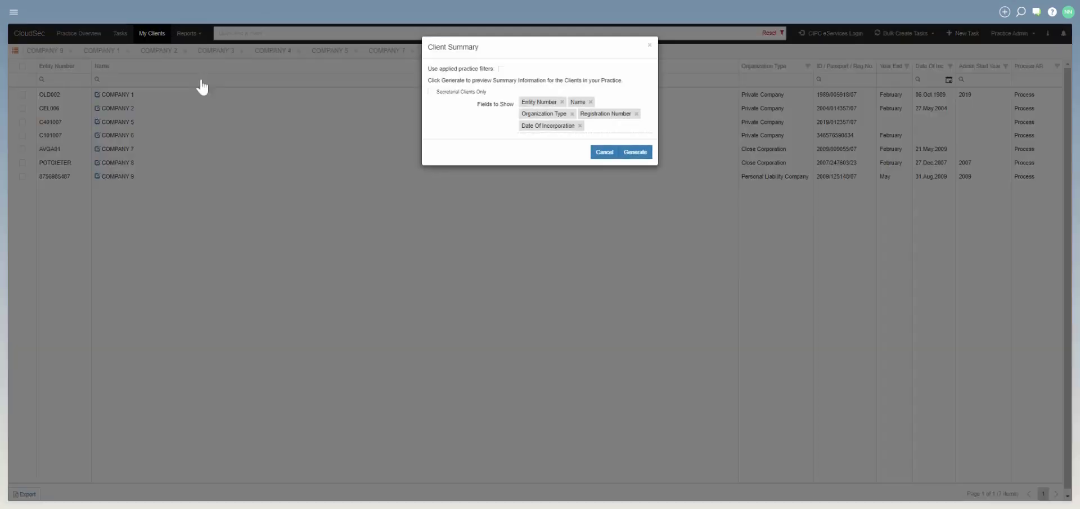
left_click(501, 69)
left_click(645, 157)
left_click(645, 159)
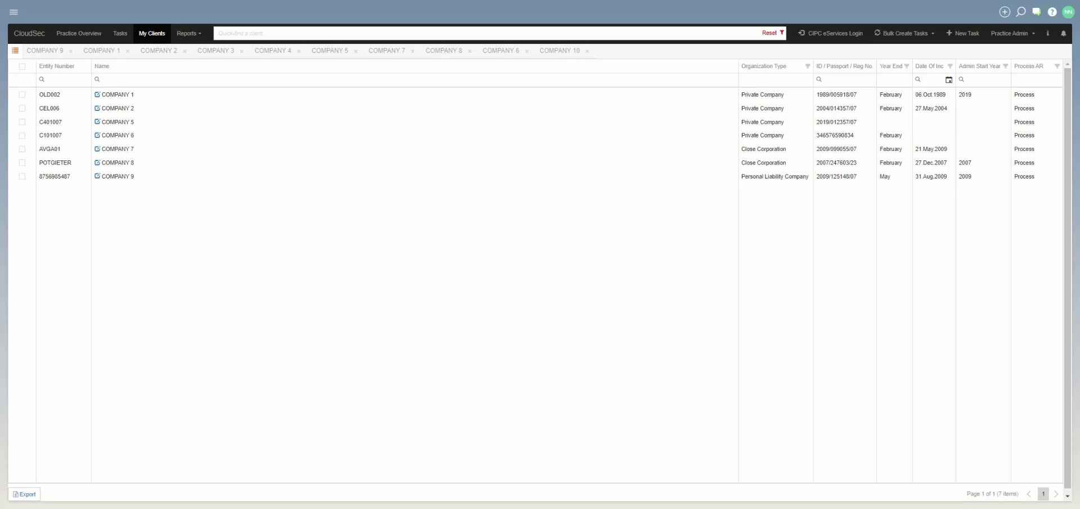
Generate a Detailed Client report using the applied practice filters
left_click(190, 37)
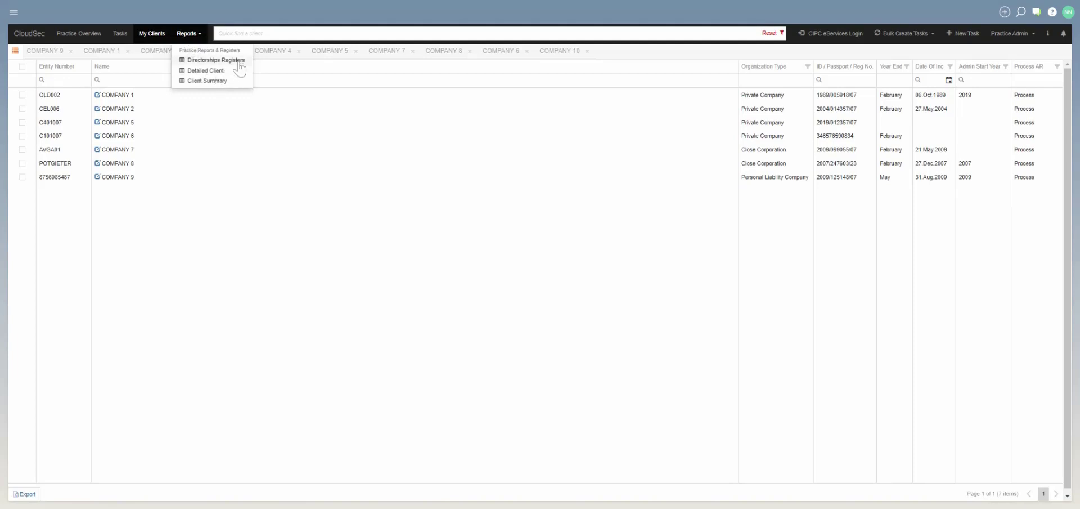
left_click(206, 71)
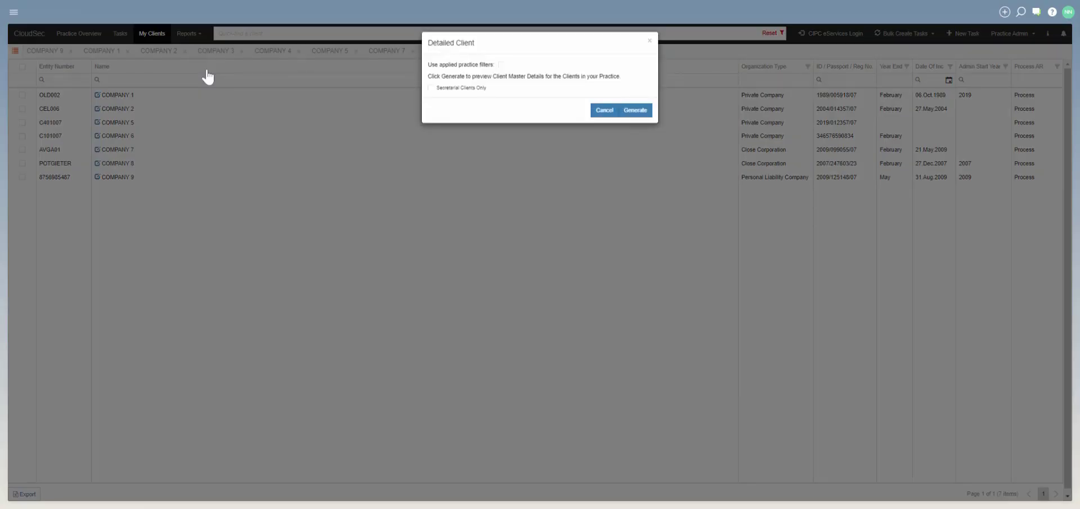
left_click(502, 70)
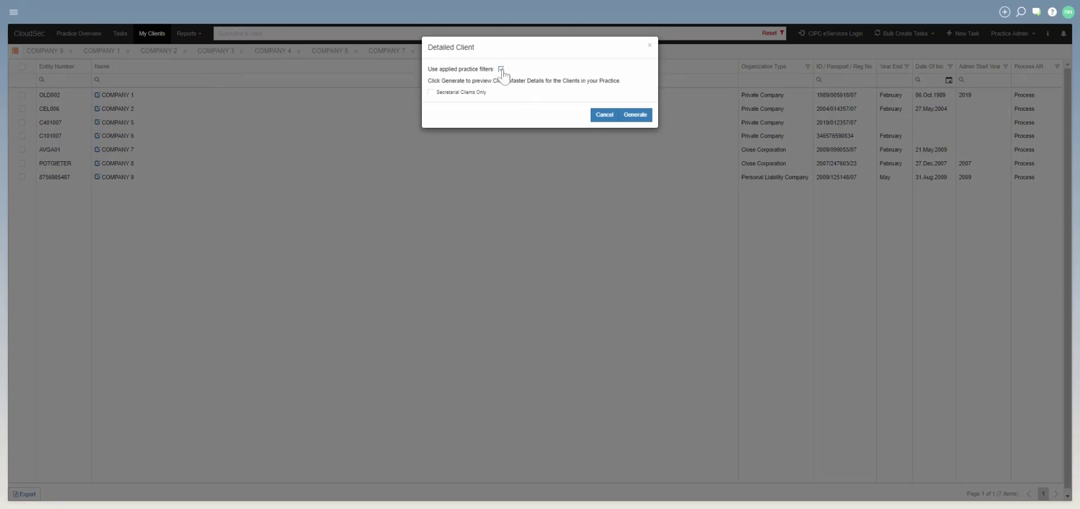
left_click(642, 114)
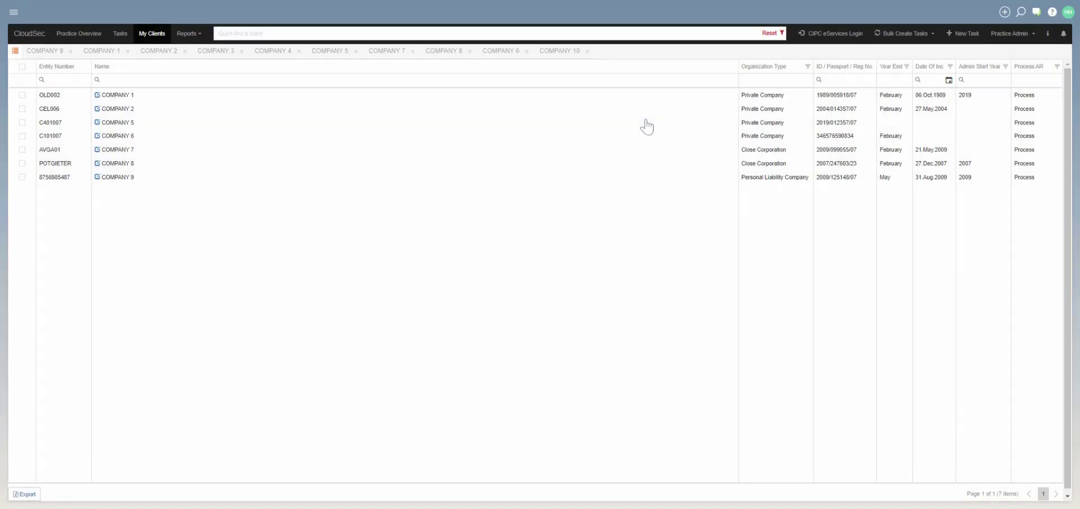